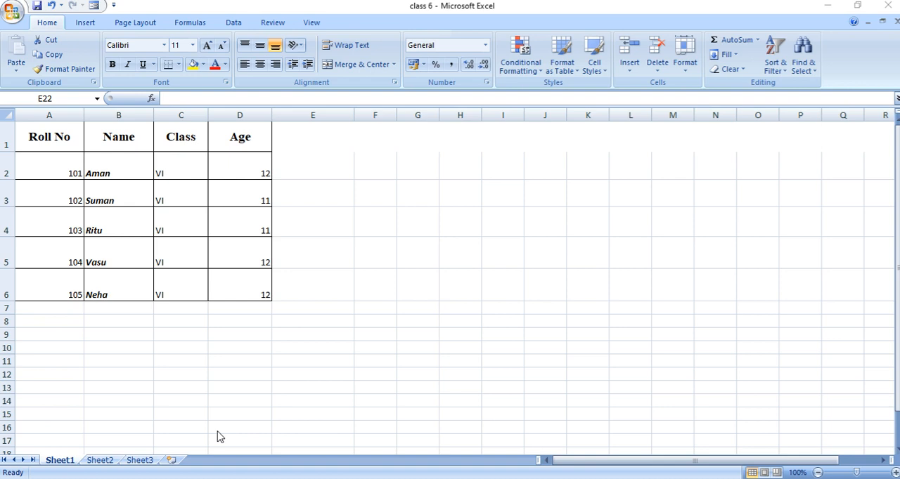
# Step: Insert an entire blank column before the Age column, starting from cell D2
pyautogui.click(245, 169)
pyautogui.click(245, 169)
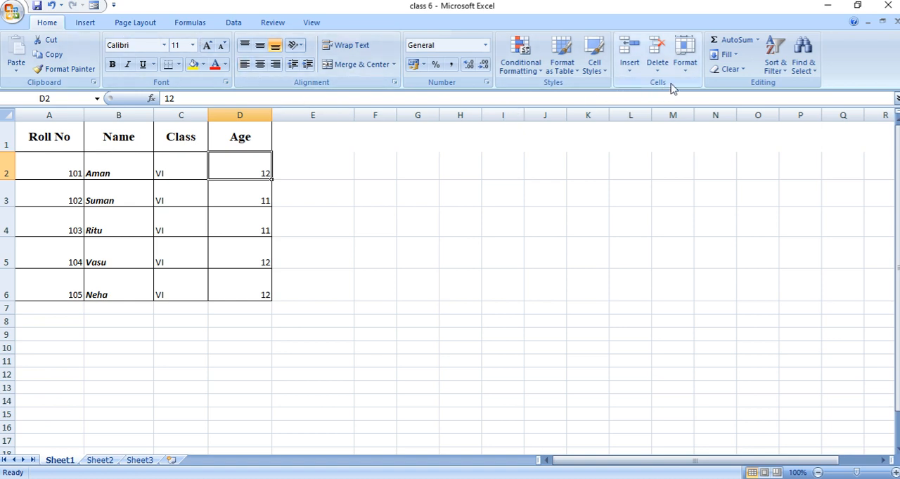
pyautogui.click(630, 73)
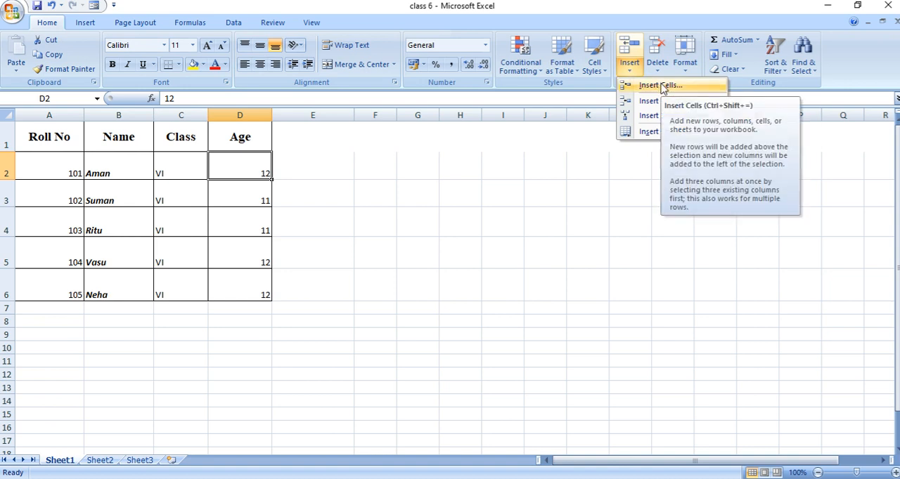
pyautogui.click(661, 85)
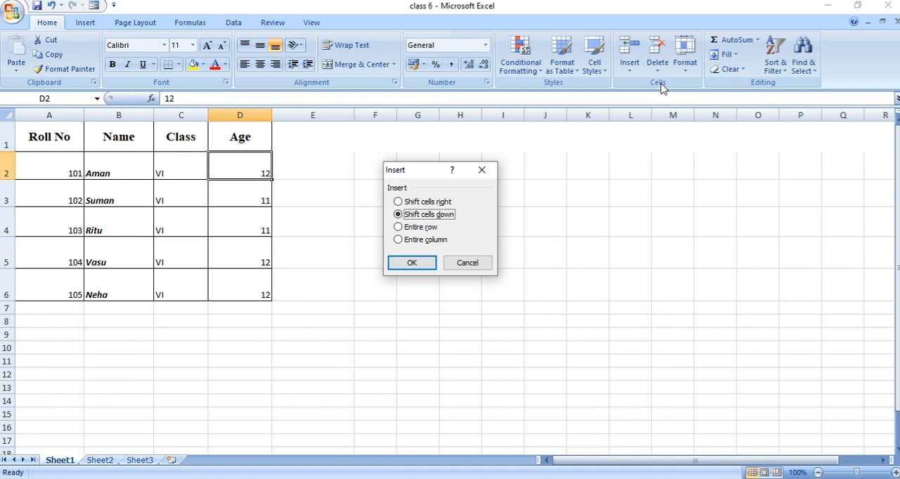
pyautogui.click(398, 203)
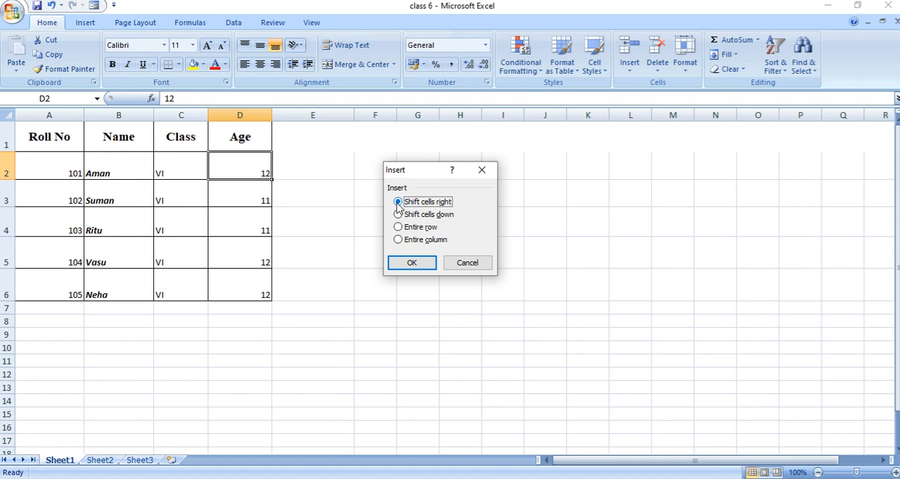
pyautogui.click(398, 215)
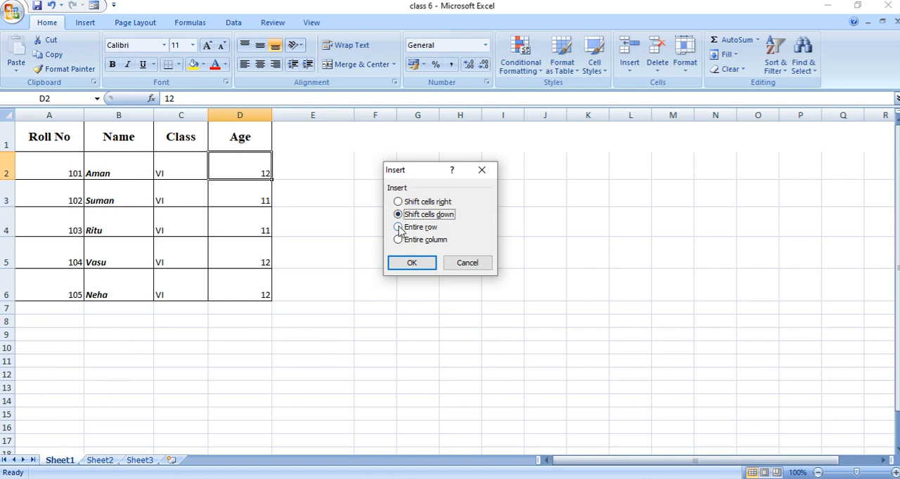
pyautogui.click(398, 228)
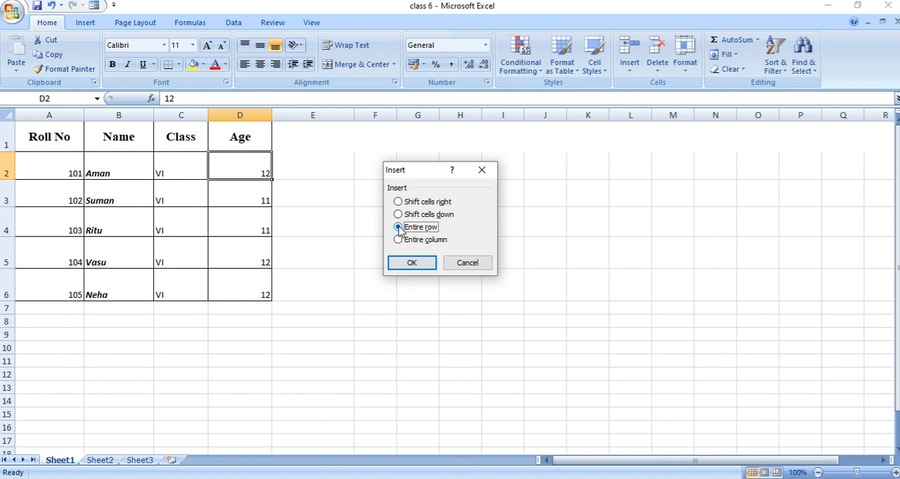
pyautogui.click(397, 241)
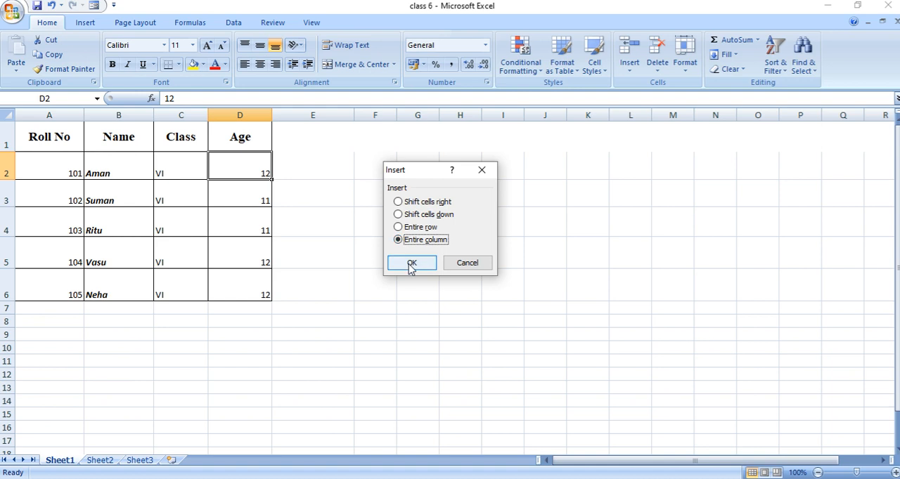
pyautogui.click(411, 264)
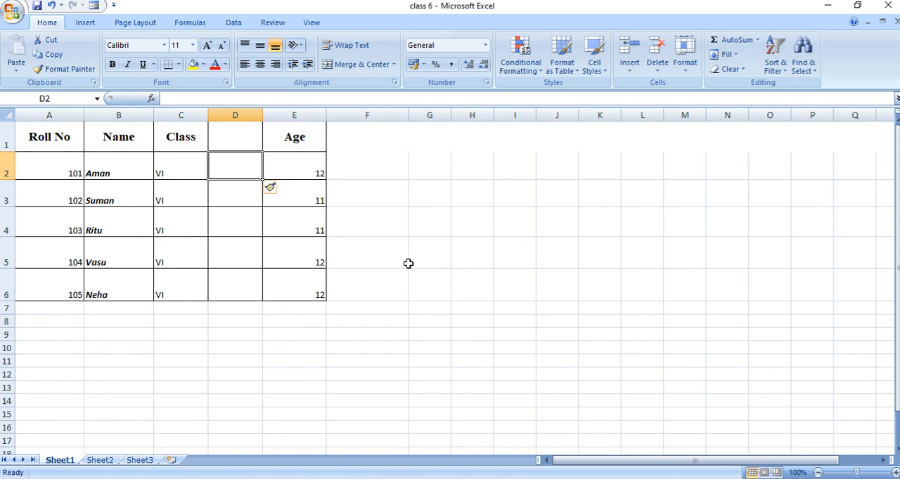
pyautogui.click(234, 114)
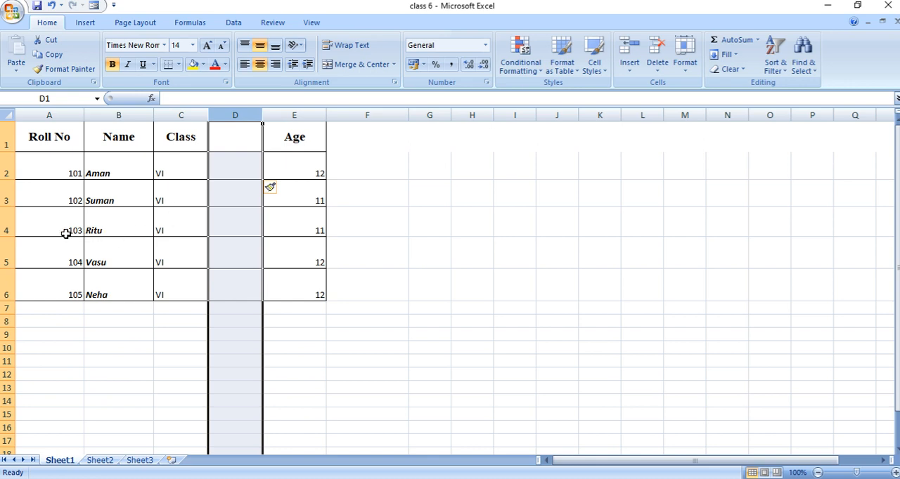
# Step: Insert an entire blank row above the roll number 104 row, and slightly widen the blank column D
pyautogui.click(62, 255)
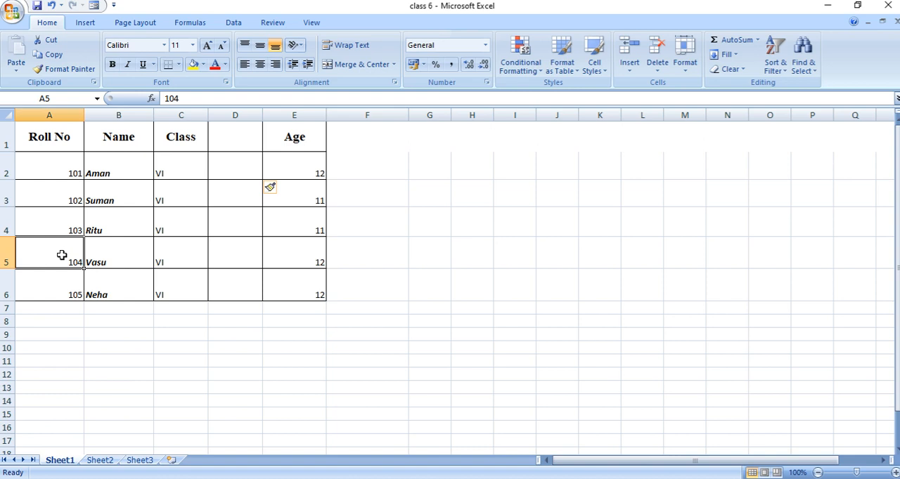
pyautogui.click(628, 71)
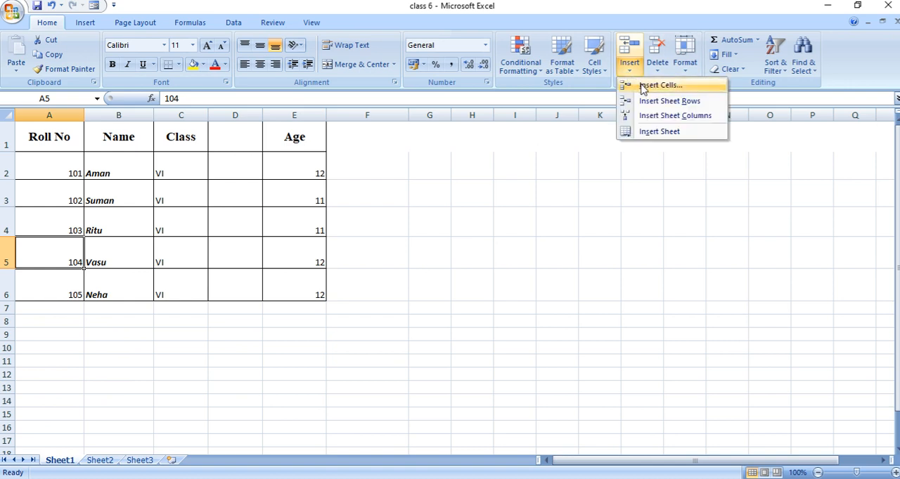
pyautogui.click(650, 86)
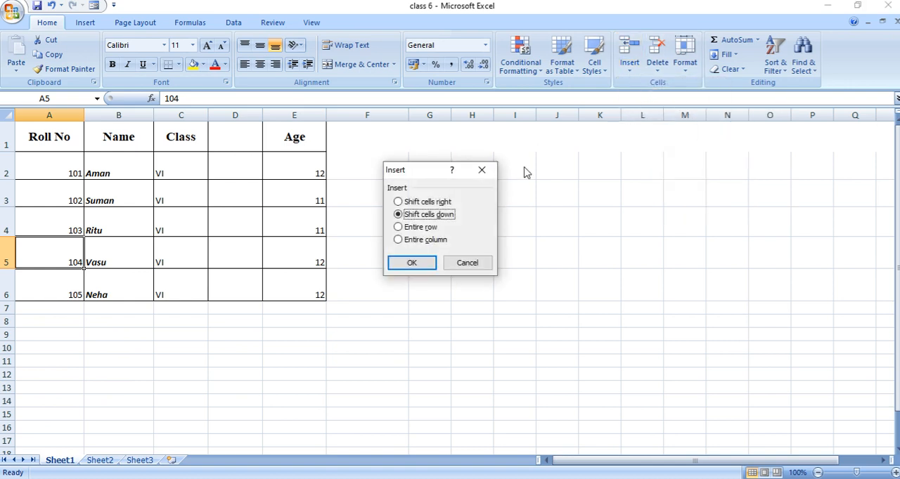
pyautogui.click(398, 227)
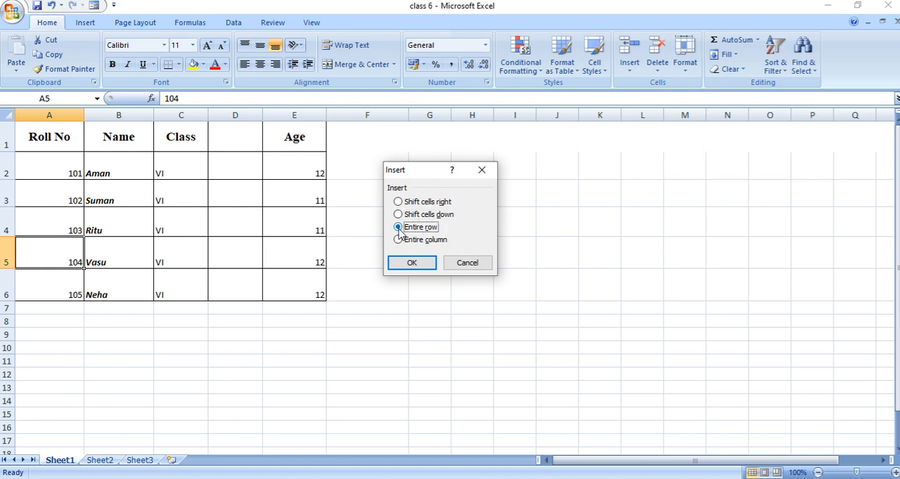
pyautogui.click(422, 262)
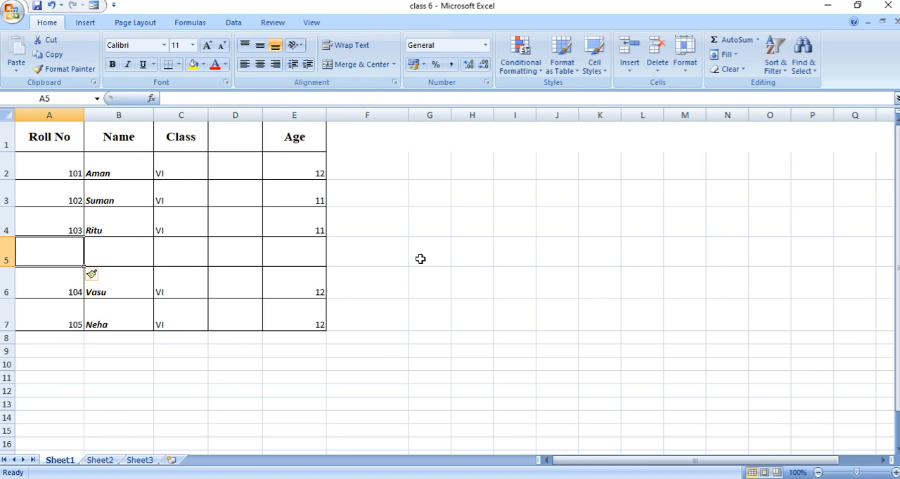
pyautogui.click(278, 362)
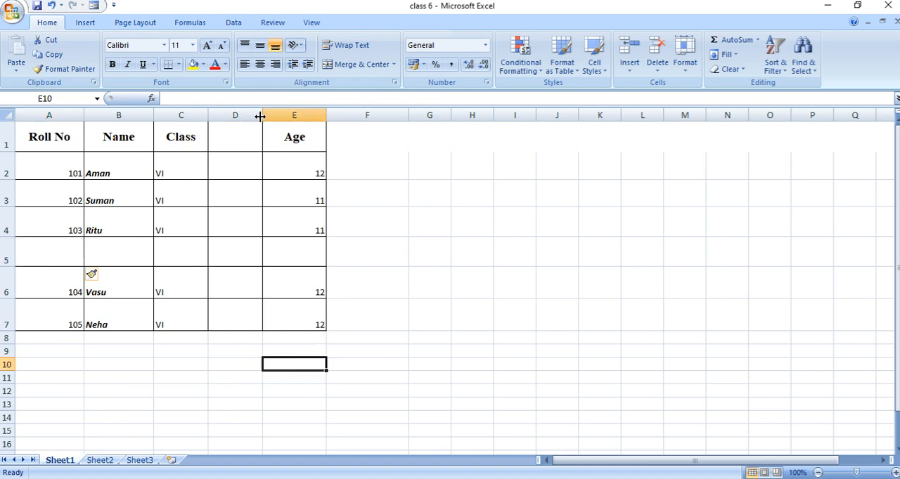
pyautogui.moveTo(261, 117); pyautogui.dragTo(276, 119)
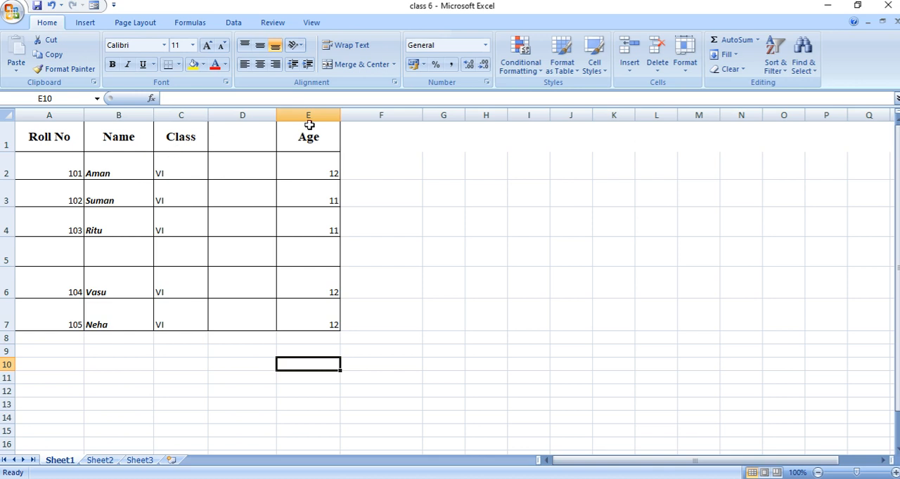
pyautogui.click(485, 45)
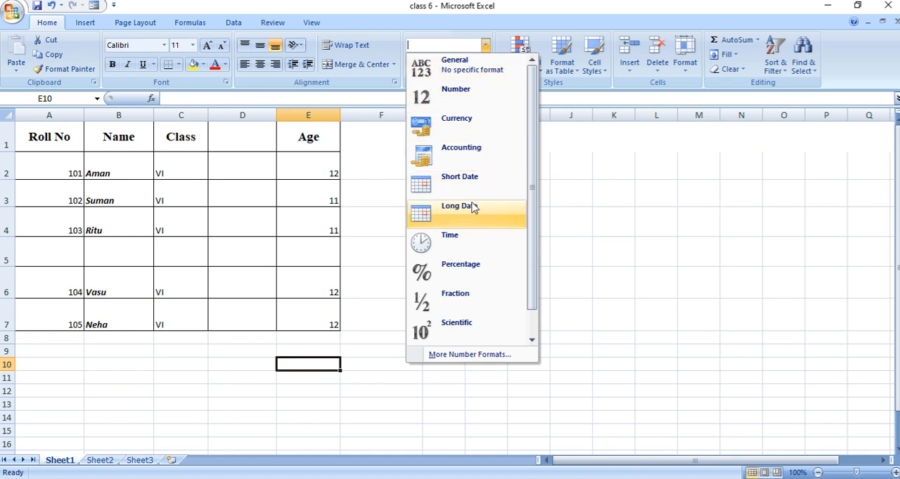
pyautogui.click(531, 341)
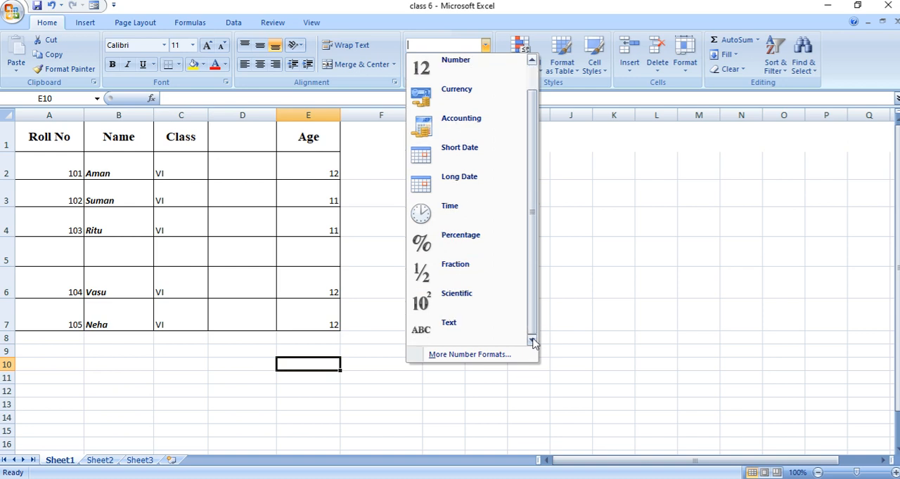
pyautogui.moveTo(532, 320); pyautogui.dragTo(536, 282)
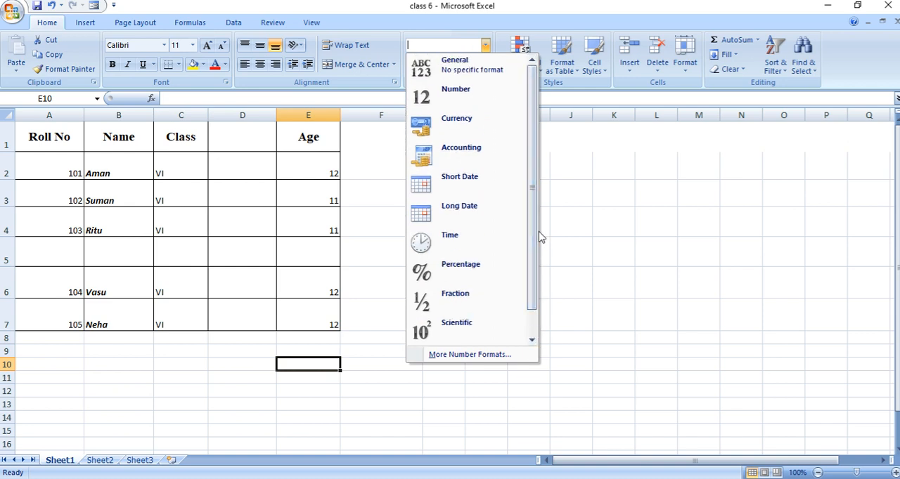
pyautogui.click(253, 164)
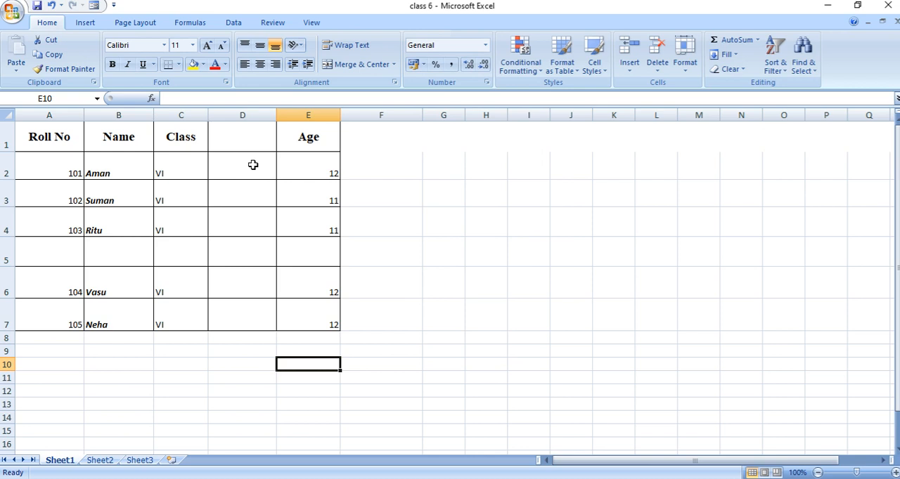
# Step: Enter 098 as a plain number in cell D2
pyautogui.click(253, 164)
pyautogui.write('098')
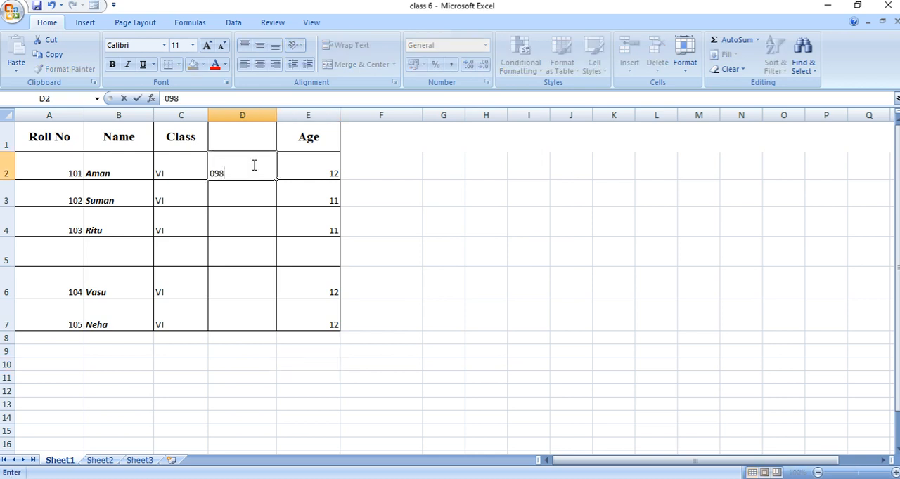
pyautogui.click(239, 199)
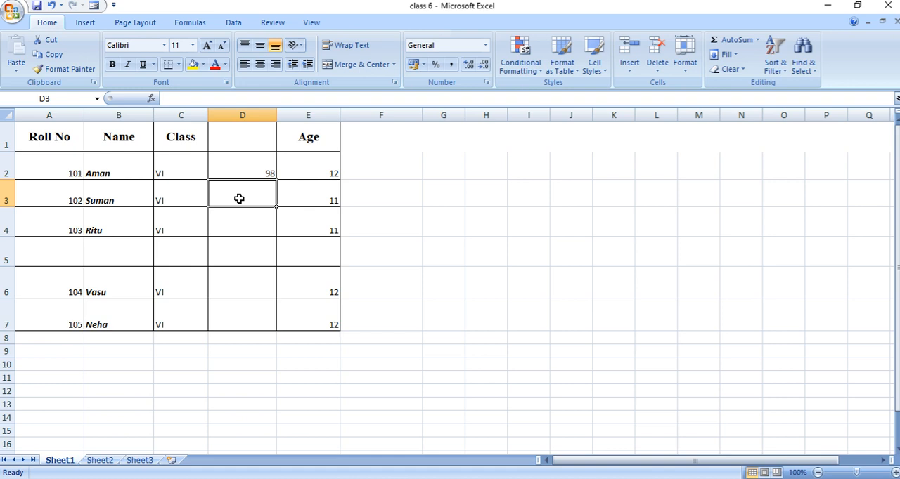
pyautogui.click(256, 176)
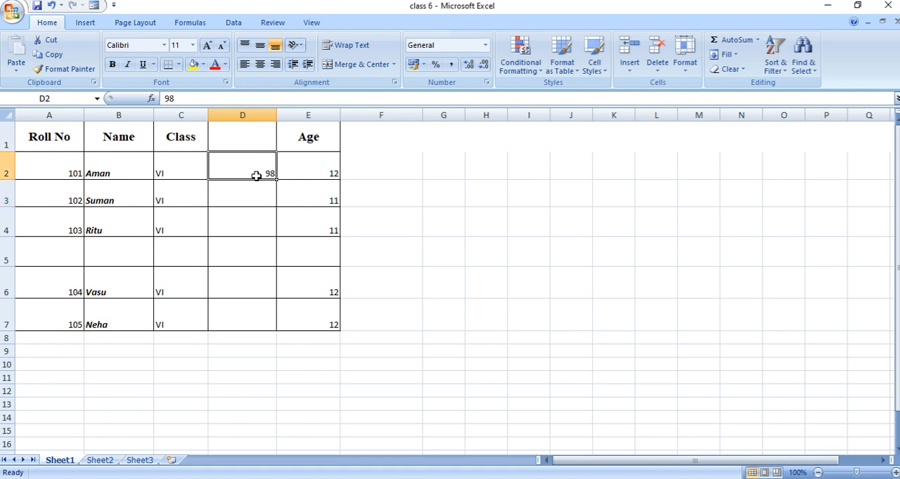
# Step: Enter '098 in cell D3 with a leading apostrophe so it is stored as text
pyautogui.click(257, 203)
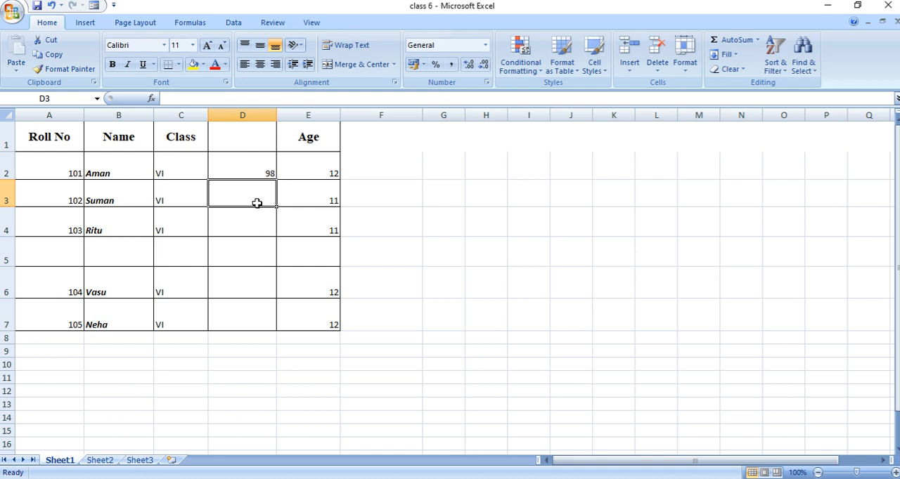
pyautogui.write("'")
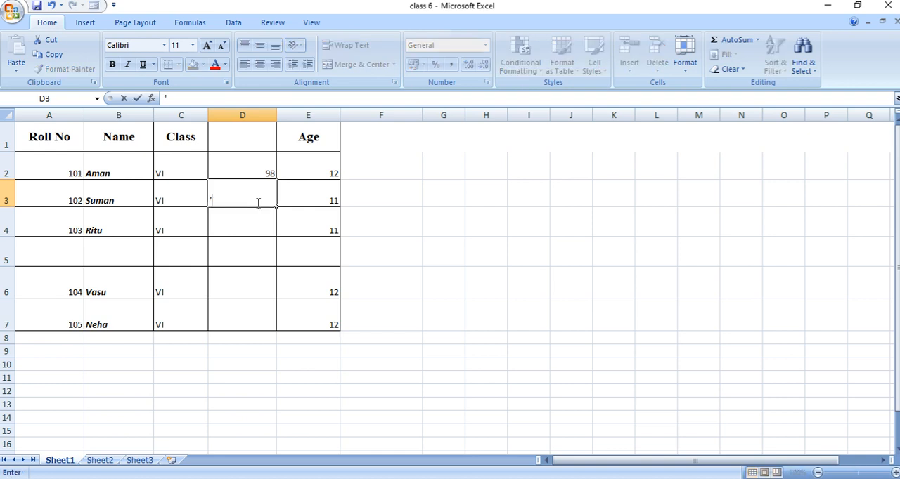
pyautogui.write('098')
pyautogui.click(262, 225)
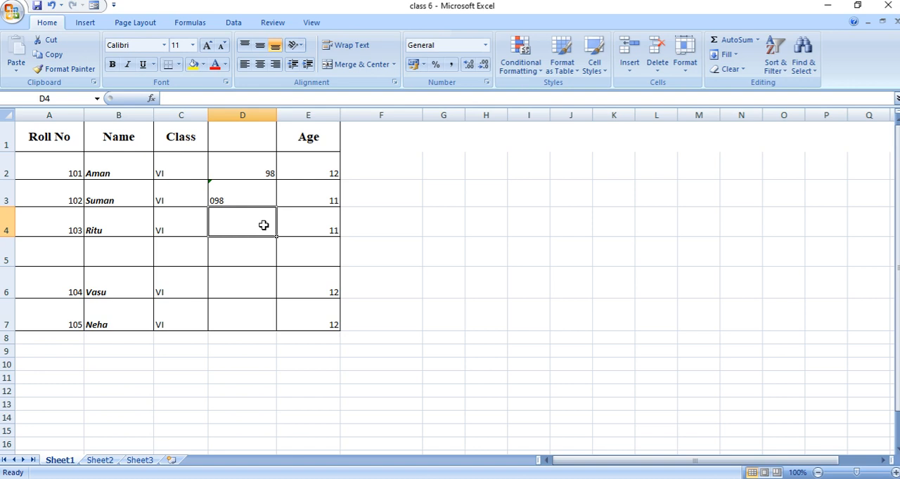
# Step: Enter the date 23/10/2009 in cell D4
pyautogui.write('23')
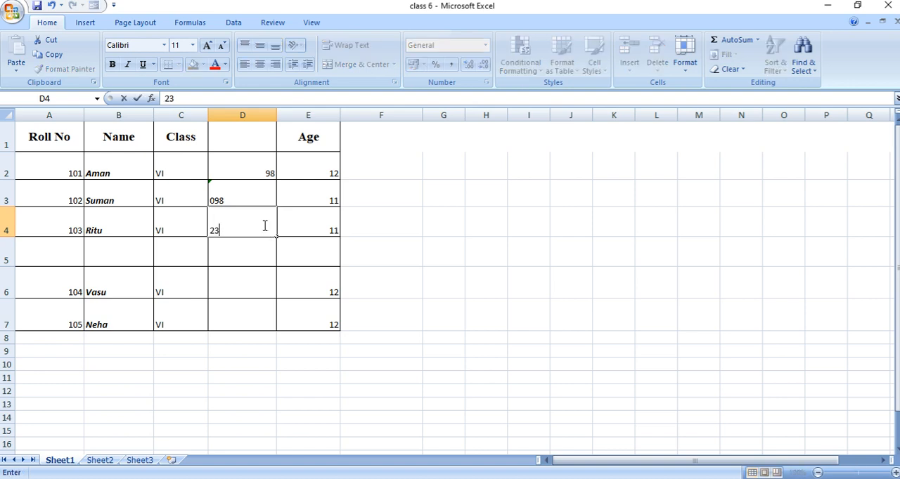
pyautogui.write('/10/2009')
pyautogui.click(254, 257)
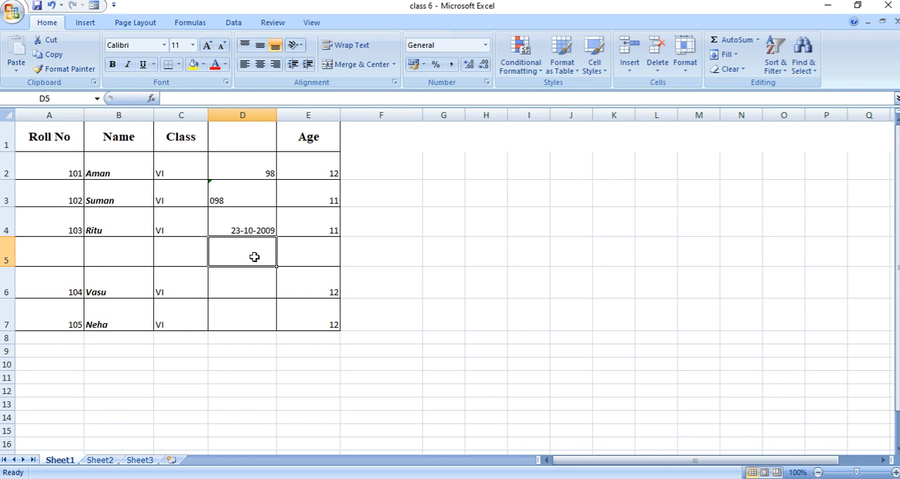
# Step: Format the date in cell D4 with the long date type *14 March 2001
pyautogui.click(253, 230)
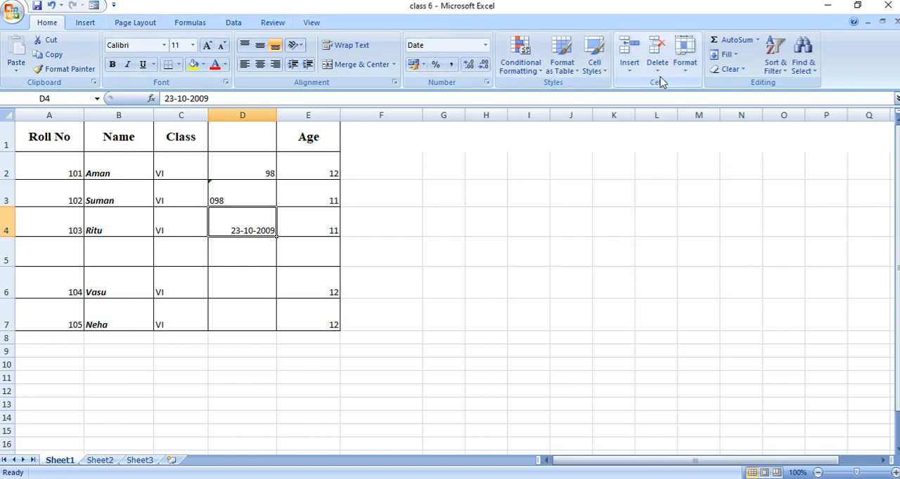
pyautogui.click(685, 71)
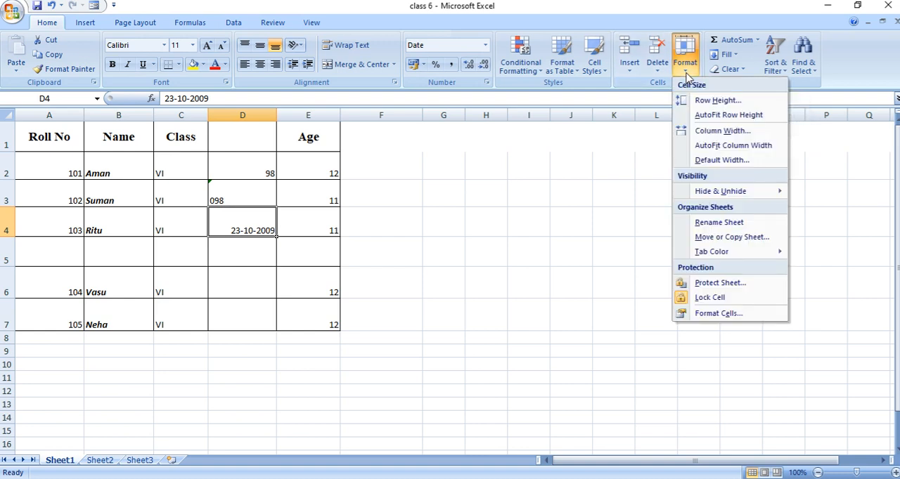
pyautogui.click(724, 316)
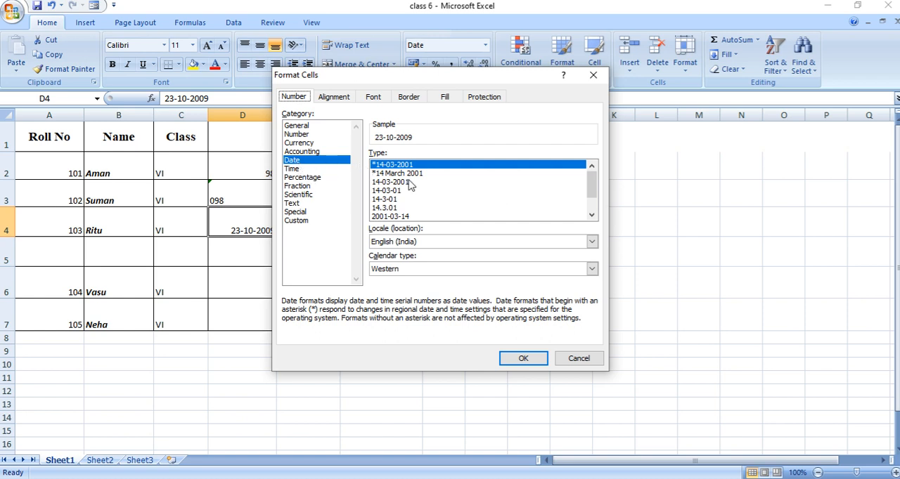
pyautogui.moveTo(594, 185)
pyautogui.mouseDown()
pyautogui.moveTo(592, 203)
pyautogui.moveTo(592, 176)
pyautogui.mouseUp()
pyautogui.click(413, 175)
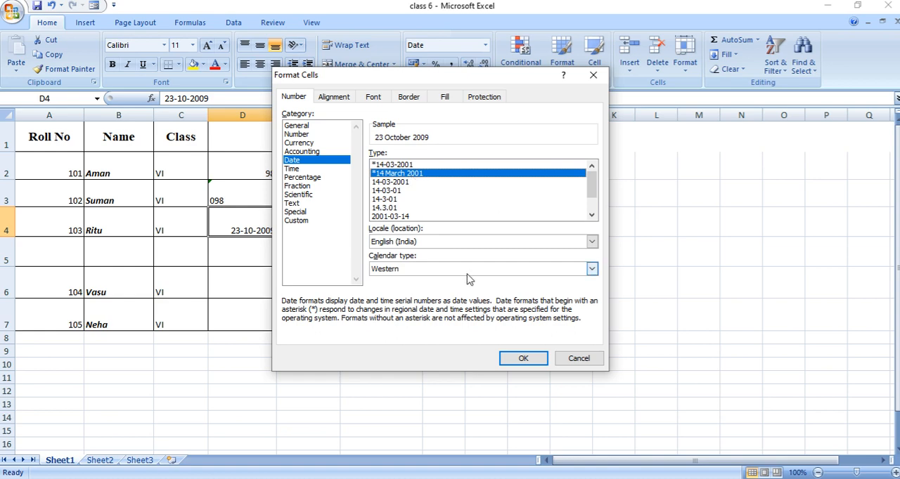
pyautogui.click(520, 360)
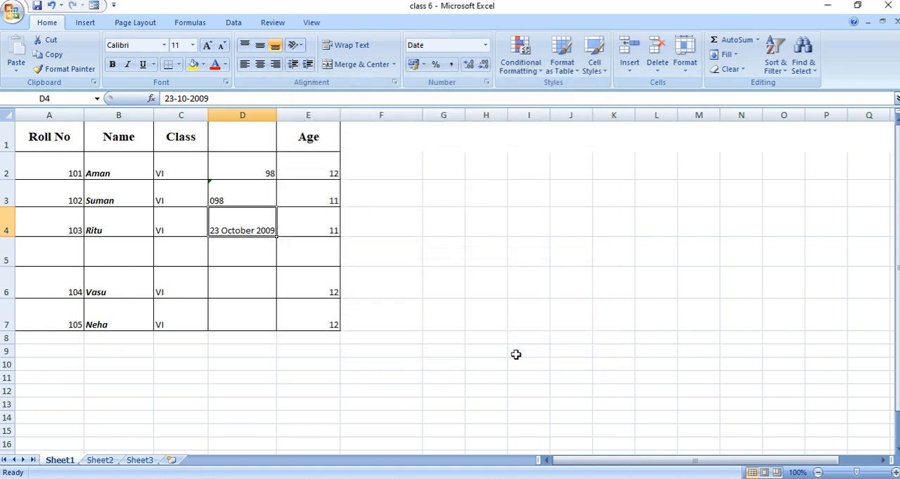
pyautogui.click(227, 260)
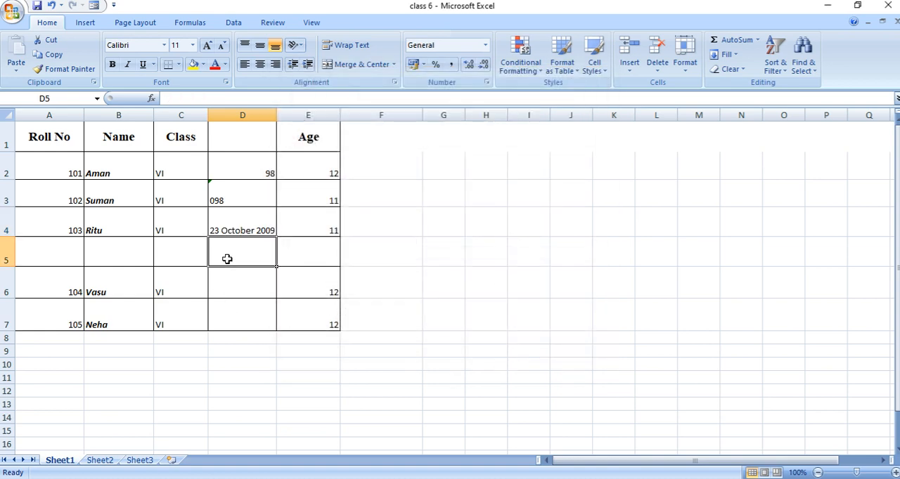